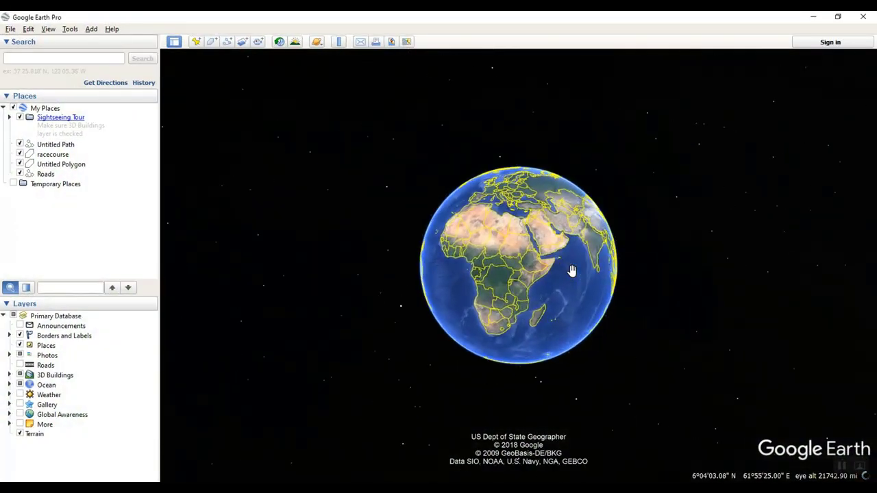
# Step: Rotate the globe toward India and zoom in on the Milk Colony neighbourhood
pyautogui.moveTo(551, 282); pyautogui.dragTo(526, 350)
pyautogui.scroll(3, 556, 308)
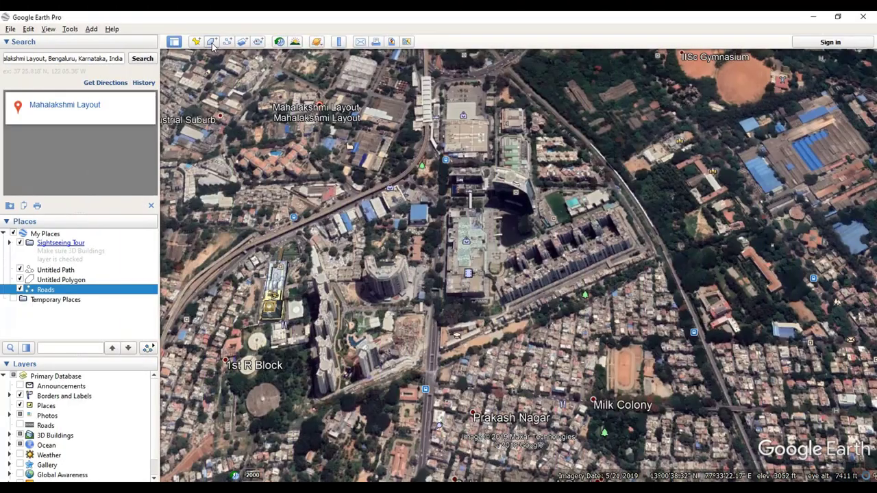
# Step: Draw a six-vertex boundary polygon around the area with Add Polygon
pyautogui.hotkey('ctrl', 'shift', 'g')
pyautogui.click(336, 252)
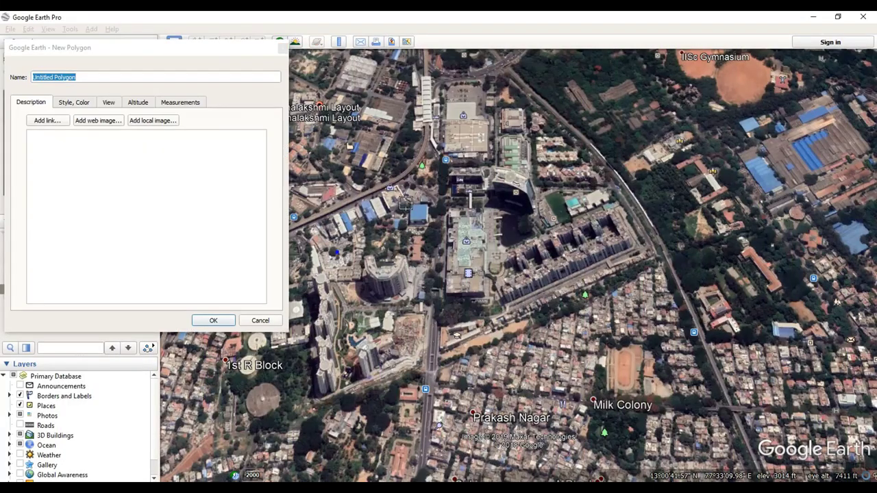
pyautogui.click(427, 189)
pyautogui.click(571, 166)
pyautogui.click(637, 258)
pyautogui.click(615, 374)
pyautogui.click(410, 349)
pyautogui.click(336, 254)
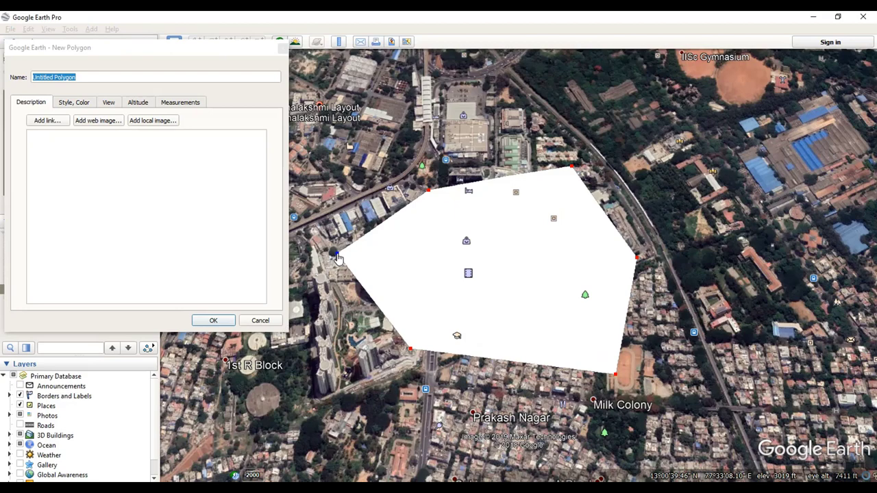
# Step: Name the polygon samplearea and confirm it
pyautogui.click(86, 76)
pyautogui.moveTo(86, 76); pyautogui.dragTo(28, 80)
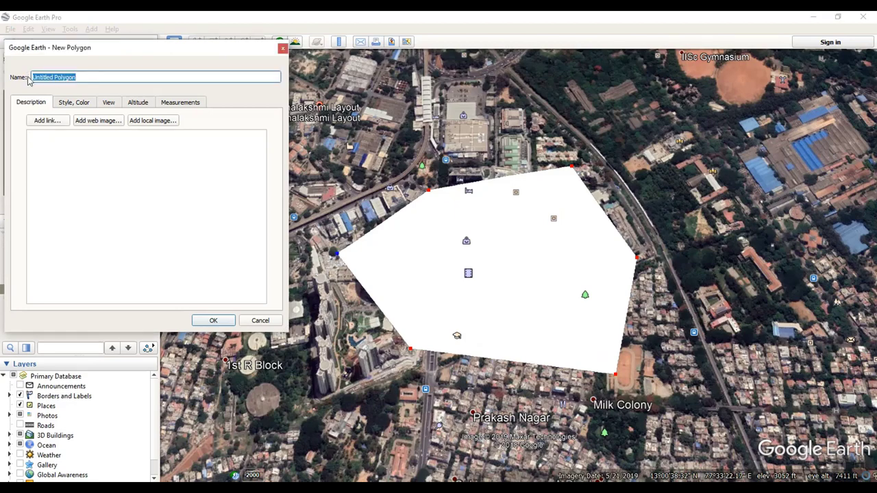
pyautogui.write('samplearea')
pyautogui.click(213, 319)
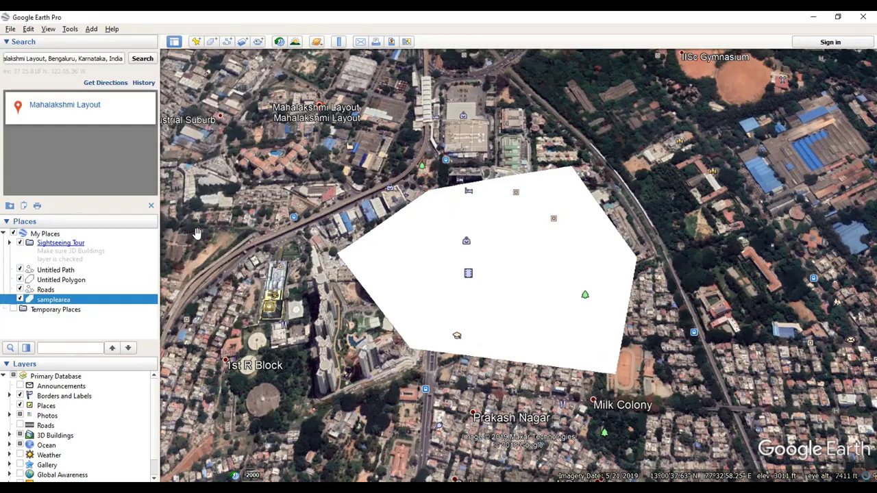
# Step: Save the samplearea place as samplearea.kml on the Desktop
pyautogui.rightClick(61, 300)
pyautogui.click(97, 372)
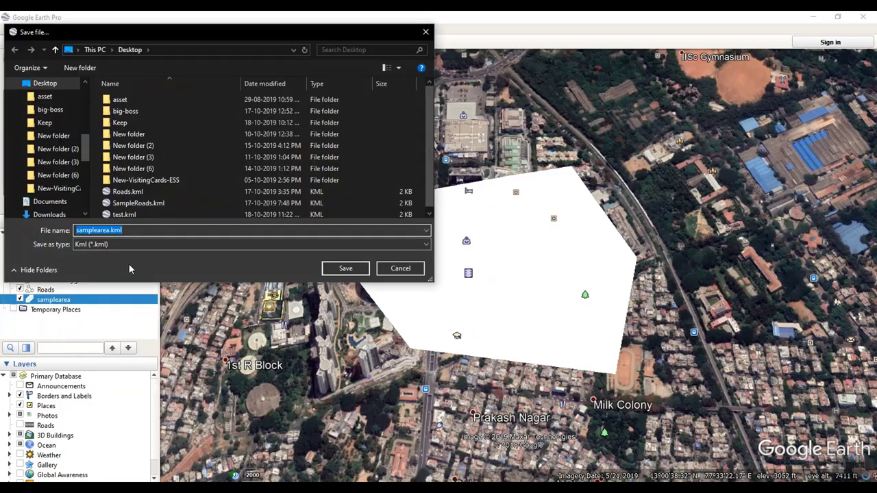
pyautogui.click(339, 269)
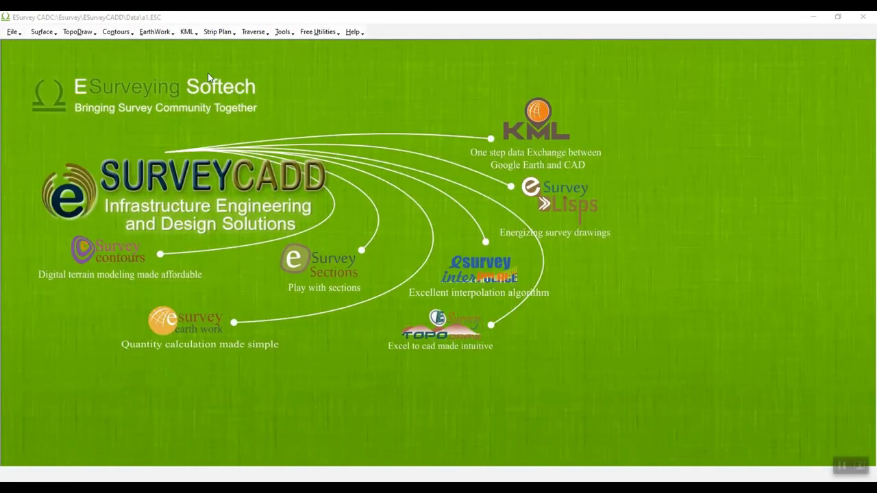
# Step: Convert samplearea.kml with KML To CAD and save the previewed boundary as a drawing
pyautogui.click(194, 32)
pyautogui.click(200, 45)
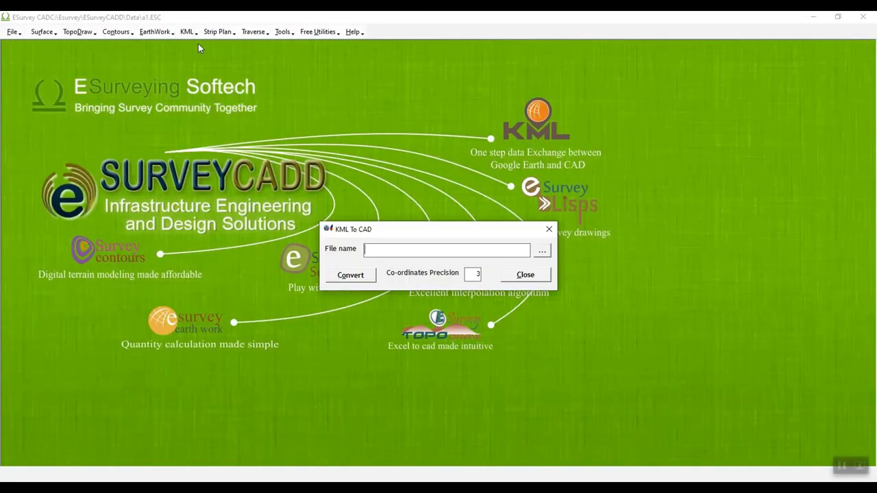
pyautogui.click(542, 250)
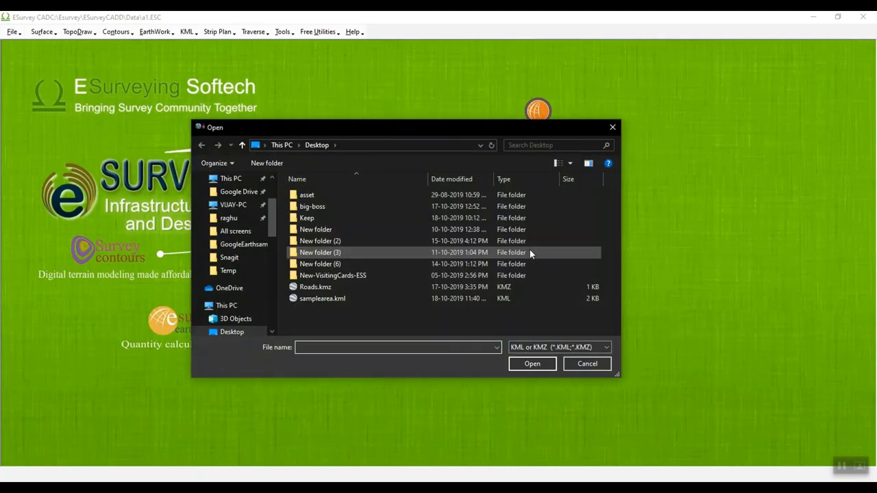
pyautogui.click(322, 299)
pyautogui.click(519, 365)
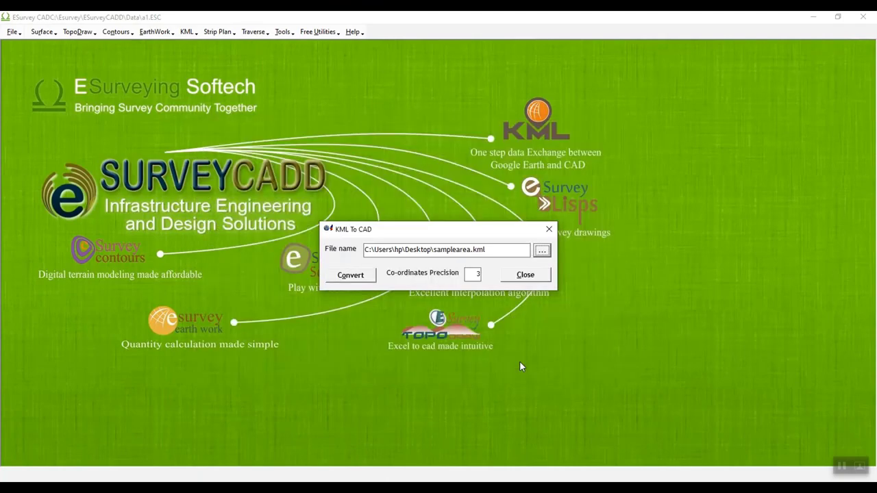
pyautogui.click(350, 276)
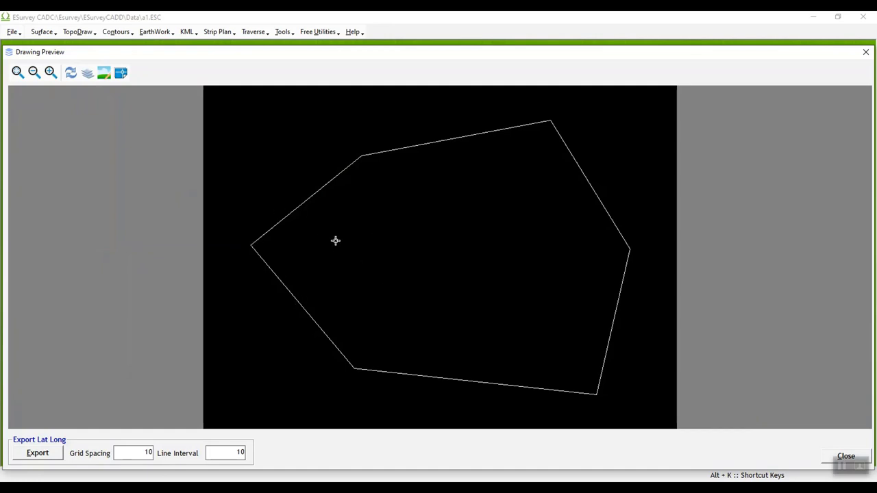
pyautogui.click(120, 73)
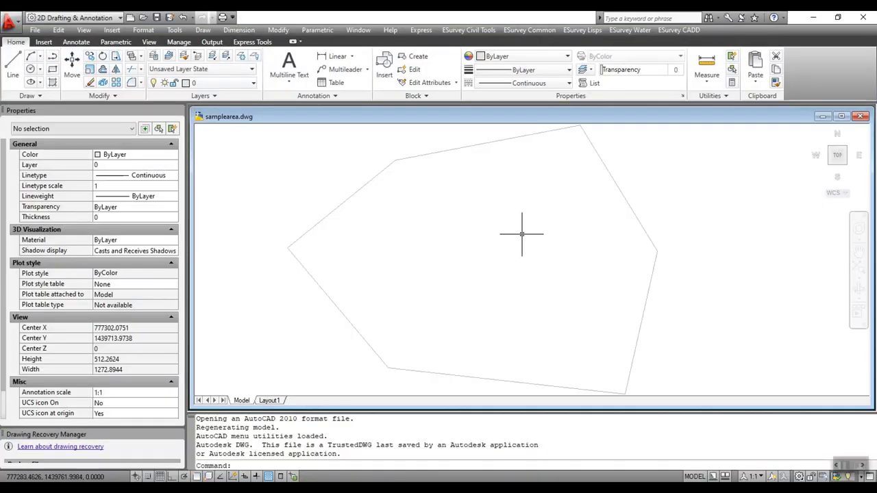
# Step: In samplearea.dwg, set the Google Earth map type to satellite (S) via Set Map Type
pyautogui.scroll(-1, 448, 229)
pyautogui.scroll(-1, 448, 229)
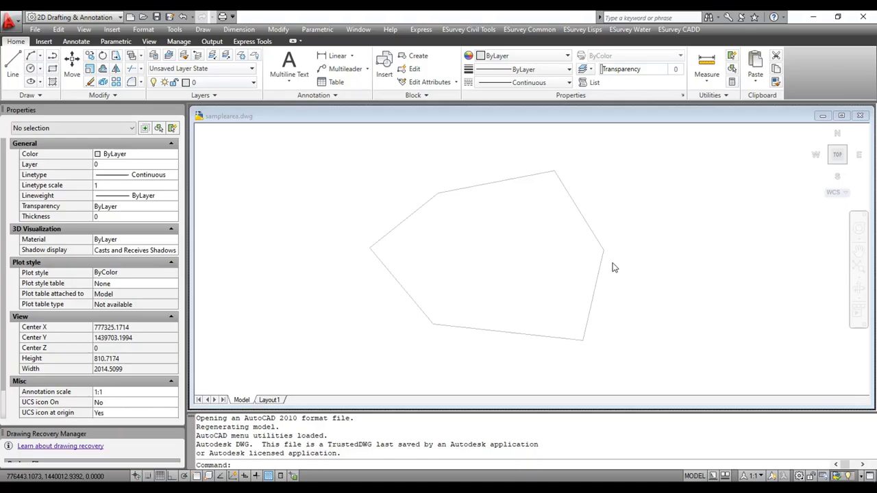
pyautogui.click(673, 31)
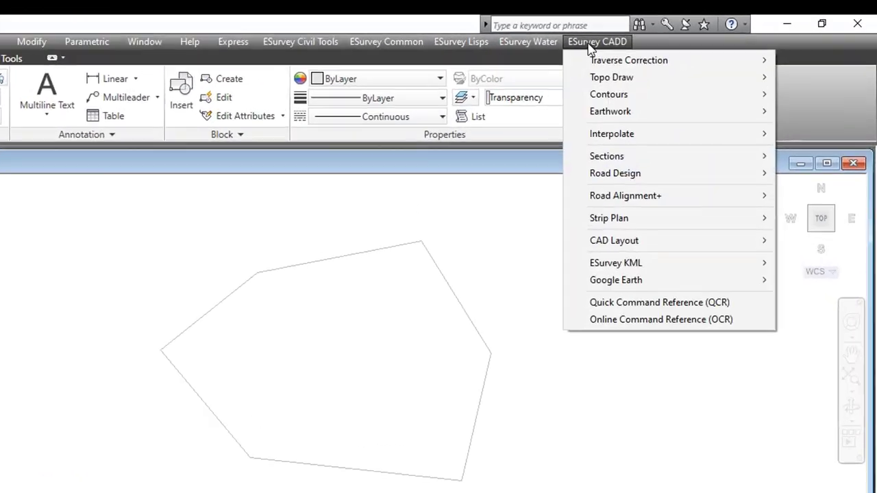
pyautogui.moveTo(703, 203)
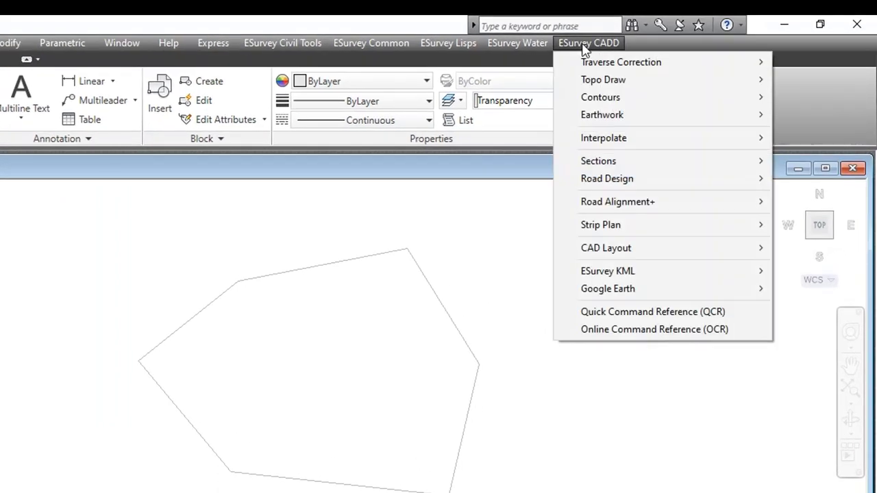
pyautogui.moveTo(588, 288)
pyautogui.click(335, 326)
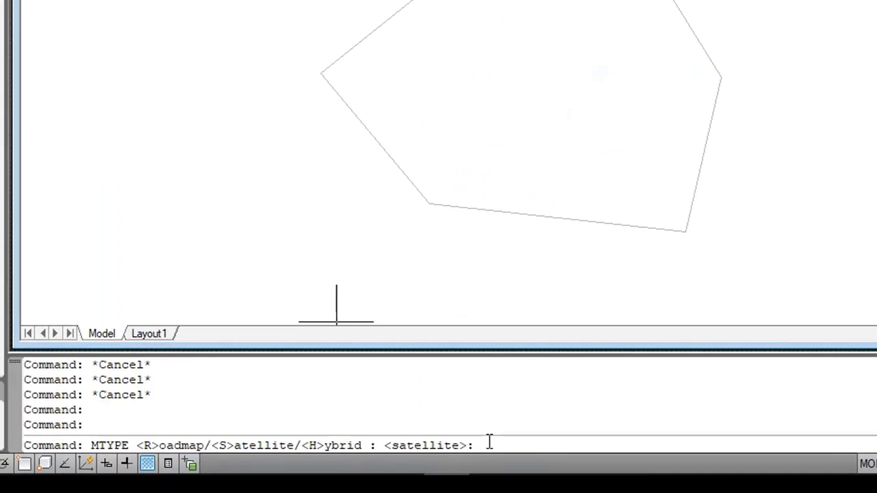
pyautogui.write('s')
pyautogui.press('Return')
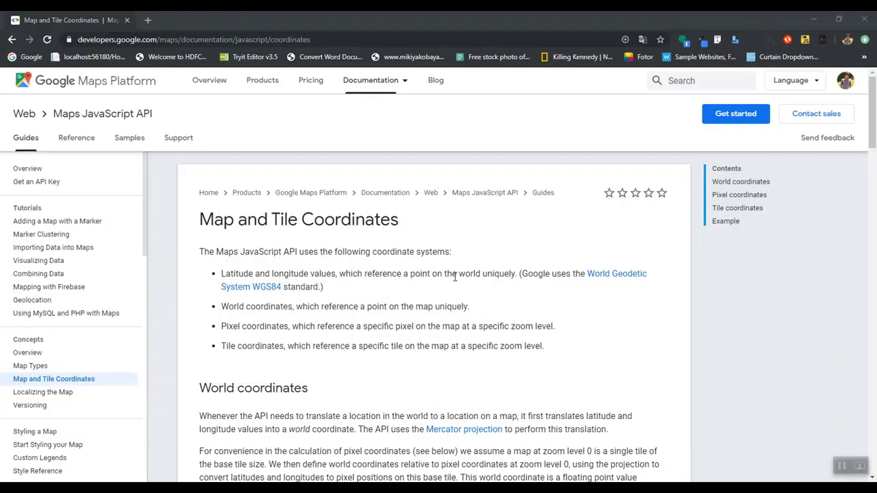
# Step: Scroll the Map and Tile Coordinates docs page down and back up to the World coordinates section
pyautogui.scroll(-5, 469, 267)
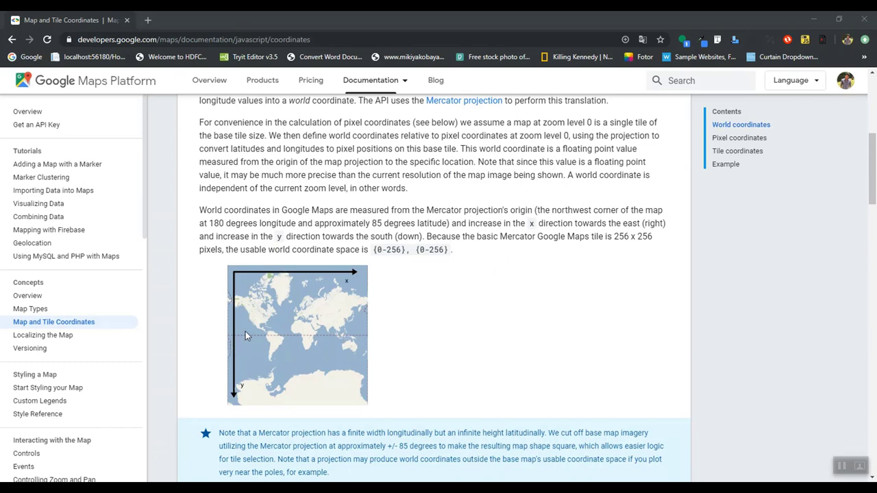
pyautogui.scroll(-3, 416, 307)
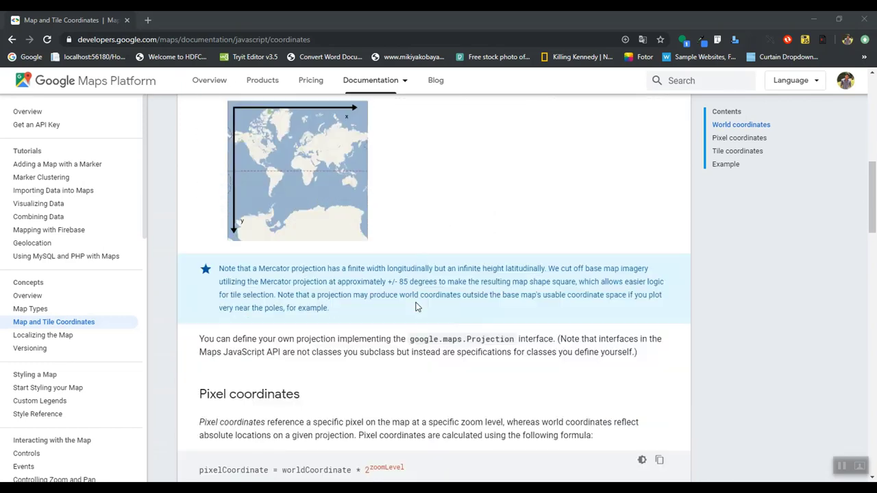
pyautogui.scroll(-4, 416, 307)
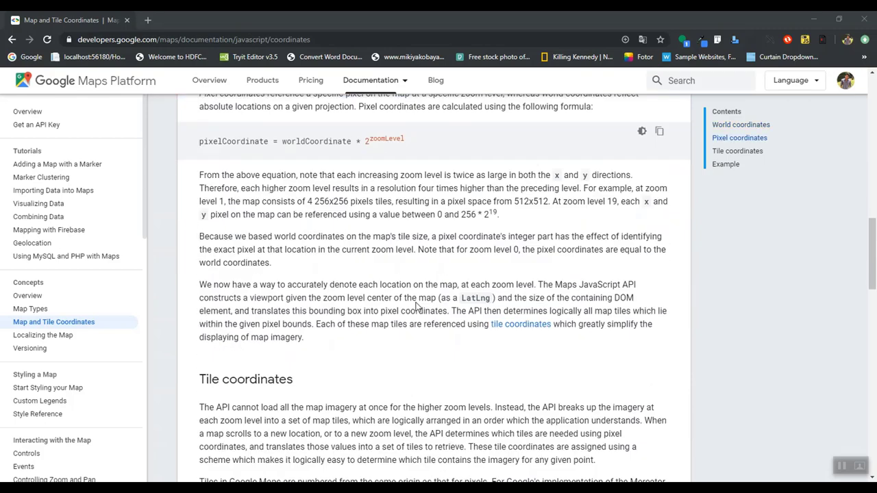
pyautogui.scroll(-5, 416, 307)
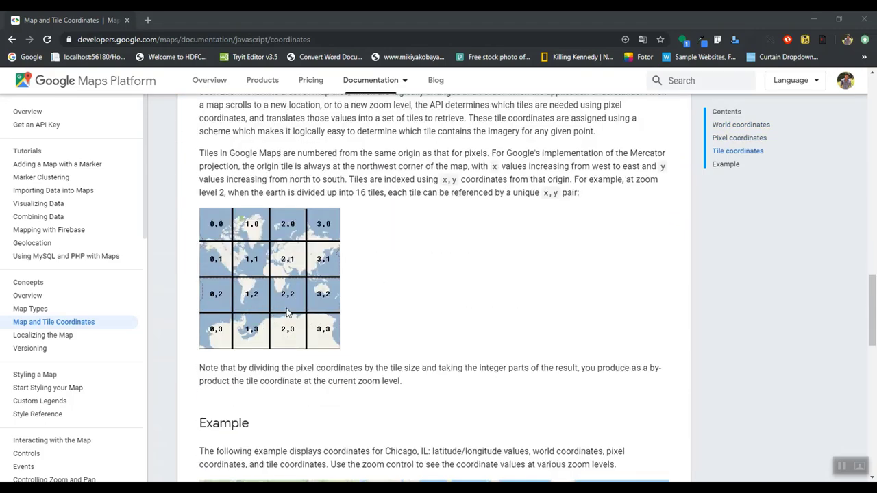
pyautogui.scroll(-2, 335, 304)
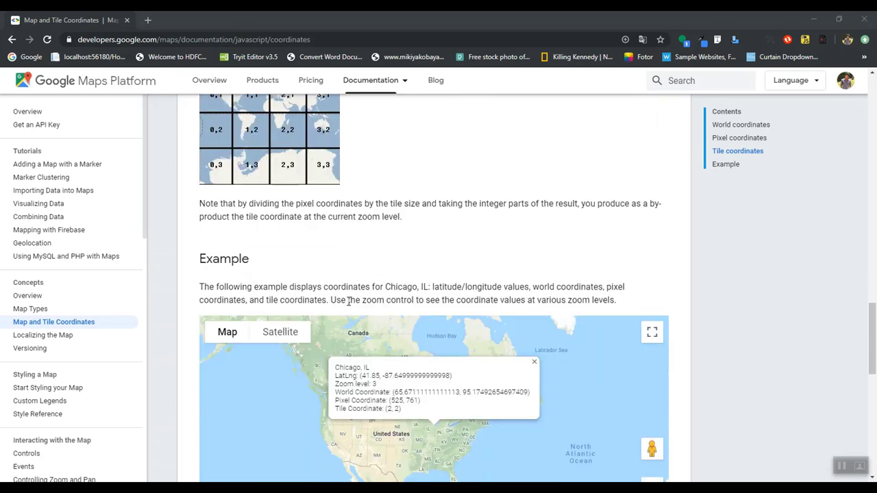
pyautogui.scroll(2, 348, 302)
pyautogui.scroll(10, 348, 301)
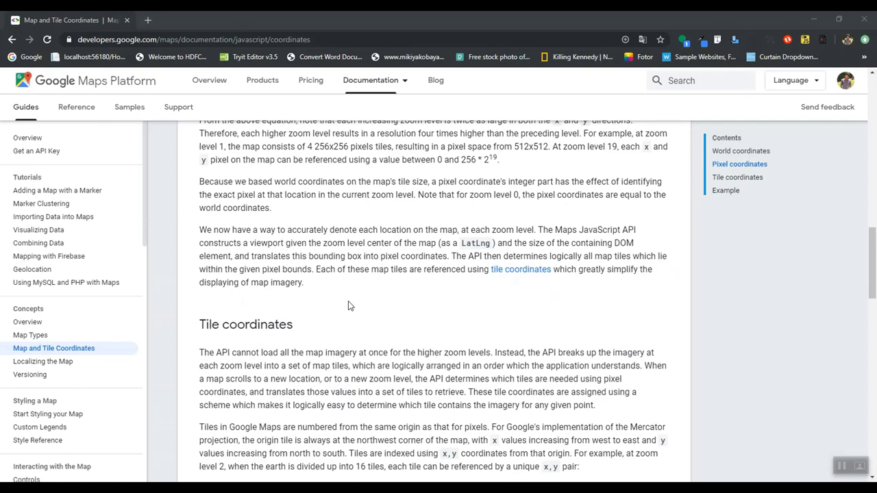
pyautogui.scroll(3, 349, 305)
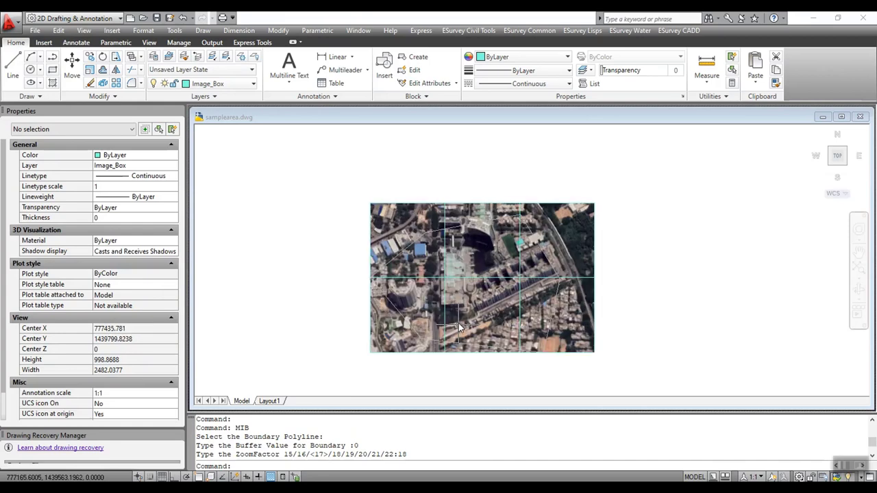
# Step: Zoom in and out around the boundary polygon in the AutoCAD drawing
pyautogui.scroll(2, 459, 329)
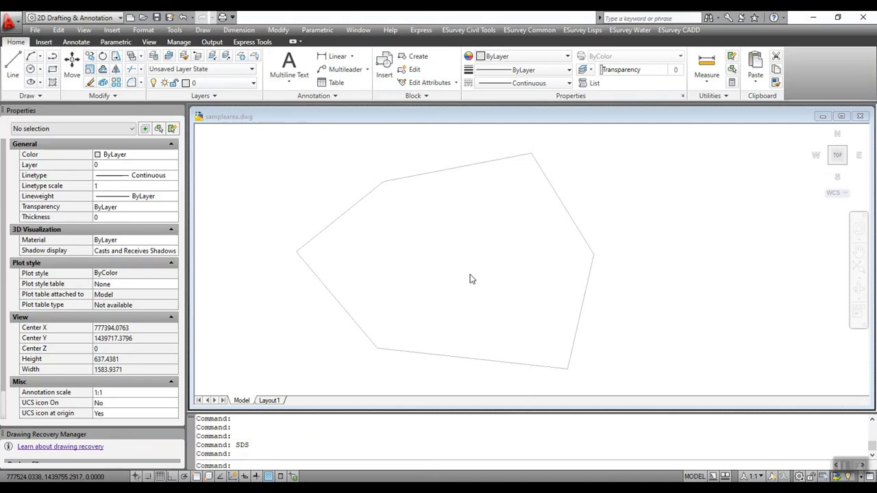
pyautogui.scroll(-4, 469, 274)
pyautogui.scroll(4, 476, 268)
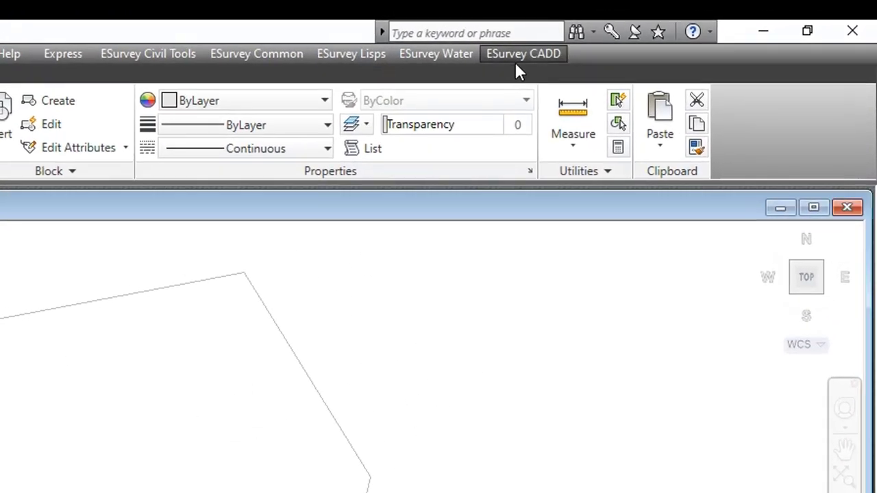
# Step: Set the map datum to NAD83/WGS84, North hemisphere, zone 43 and save the settings
pyautogui.click(674, 32)
pyautogui.moveTo(554, 355)
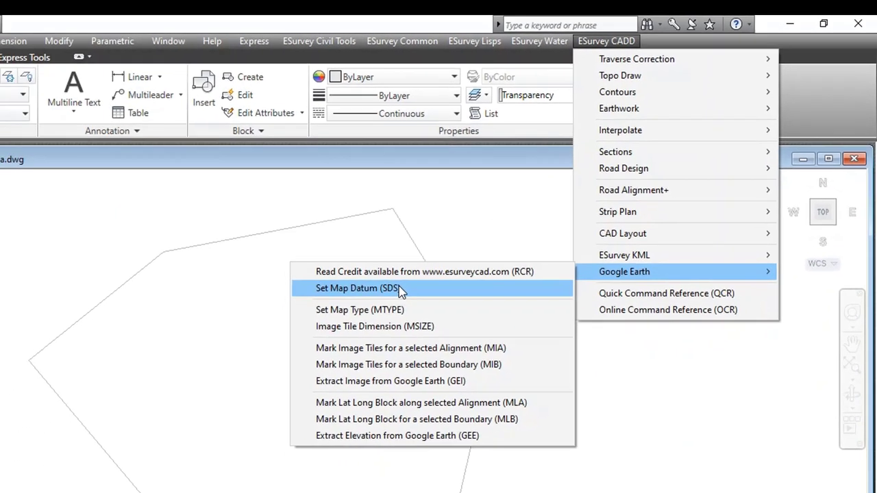
pyautogui.click(370, 316)
pyautogui.click(482, 245)
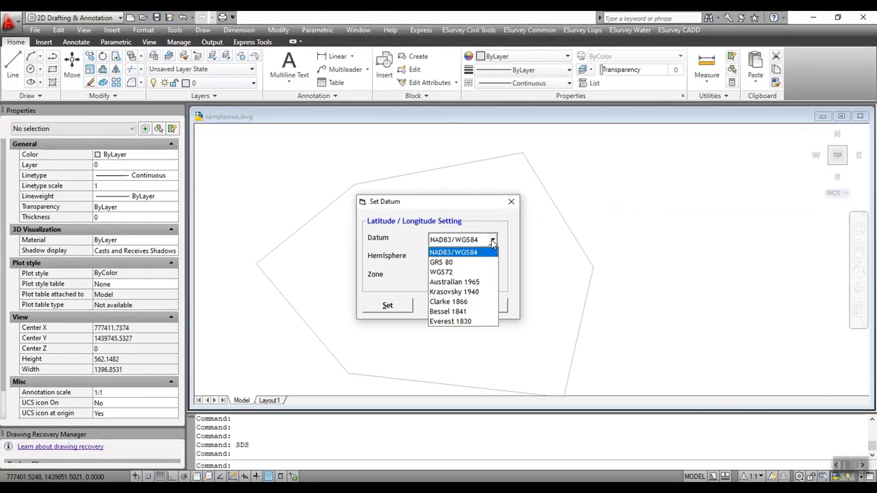
pyautogui.click(483, 248)
pyautogui.click(493, 257)
pyautogui.click(466, 267)
pyautogui.doubleClick(493, 275)
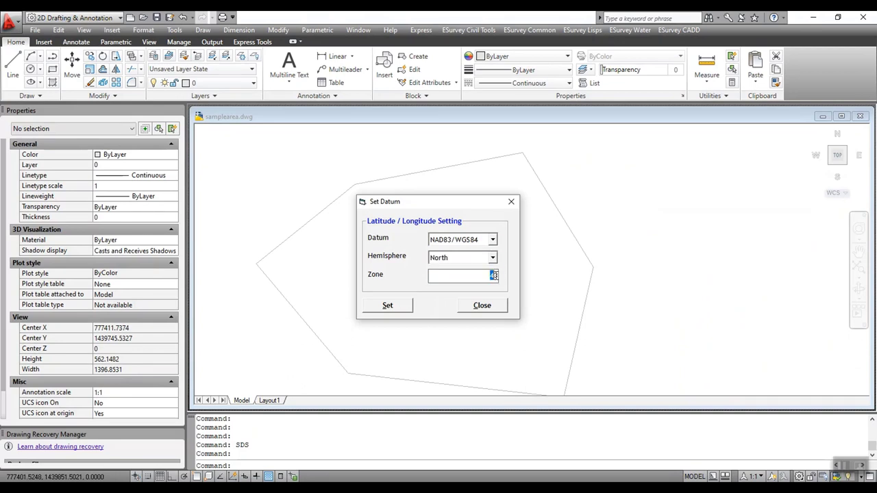
pyautogui.click(388, 305)
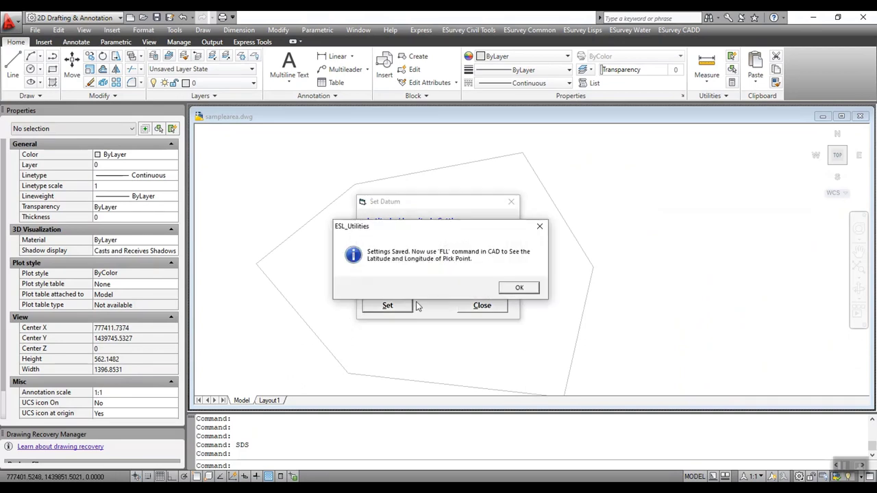
pyautogui.click(519, 288)
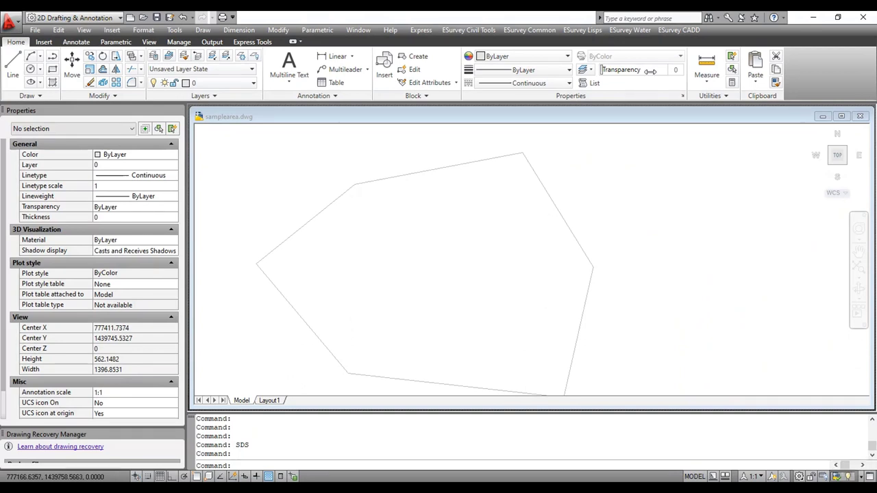
# Step: Start the MIB command to mark image tiles around a boundary
pyautogui.click(675, 30)
pyautogui.moveTo(704, 200)
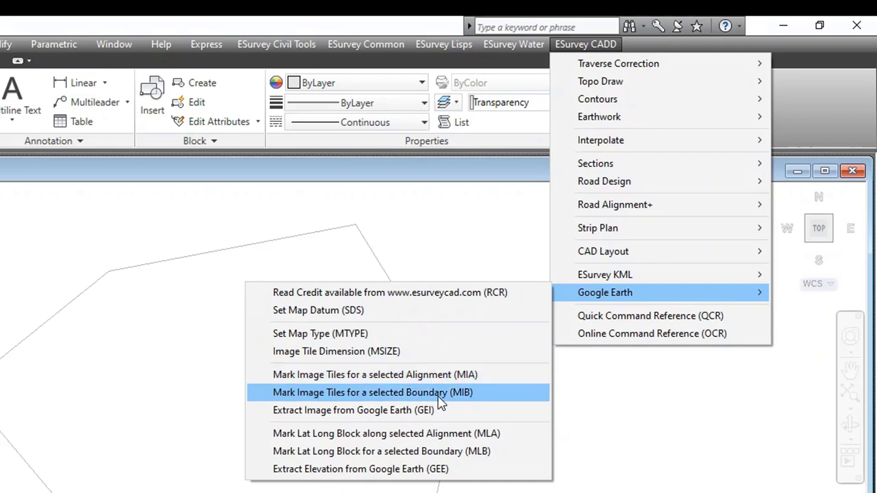
pyautogui.click(439, 395)
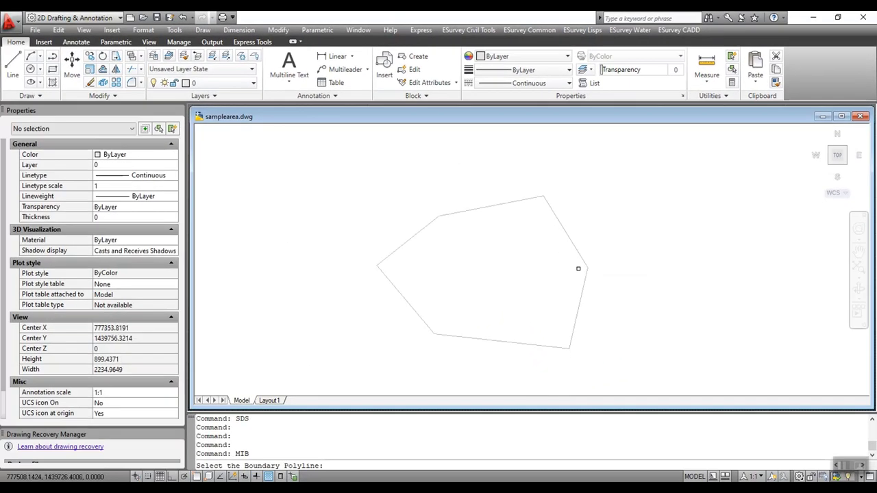
# Step: Mark image tiles around the boundary polygon with buffer 0 and zoom factor 17
pyautogui.click(516, 202)
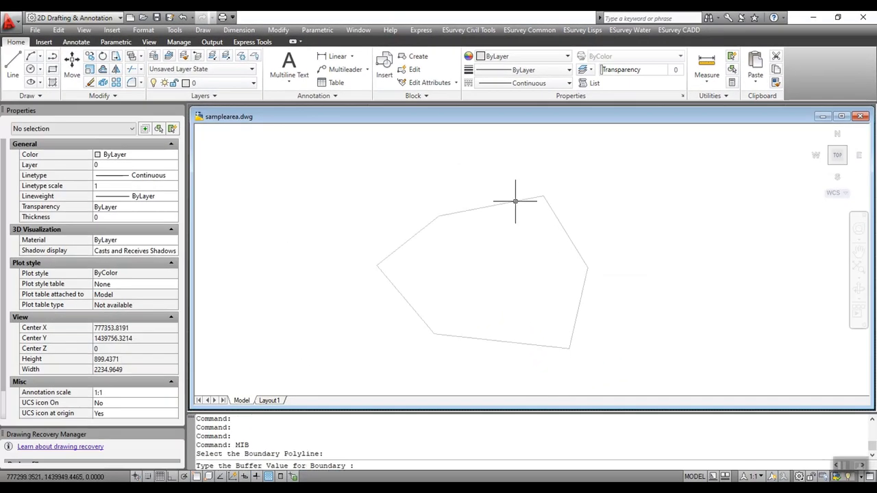
pyautogui.write('0')
pyautogui.press('Return')
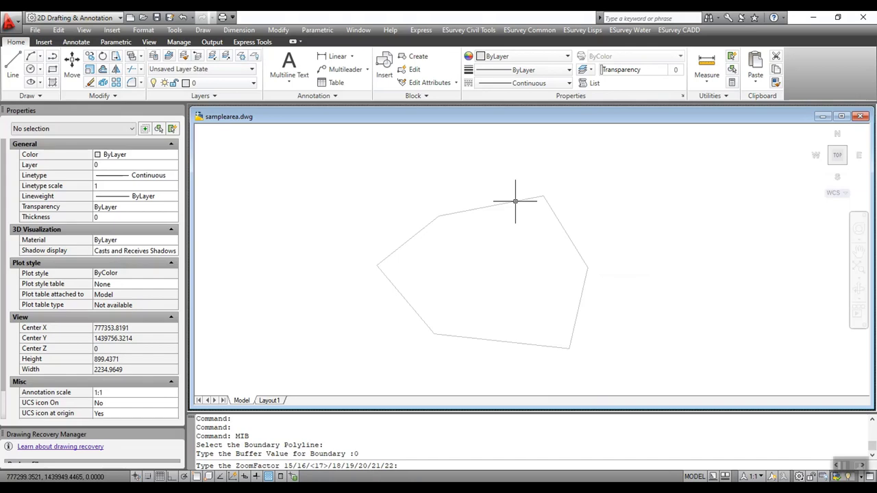
pyautogui.press('Return')
# Step: Undo the accidental grip edit and select the right-hand tile box
pyautogui.scroll(-3, 515, 202)
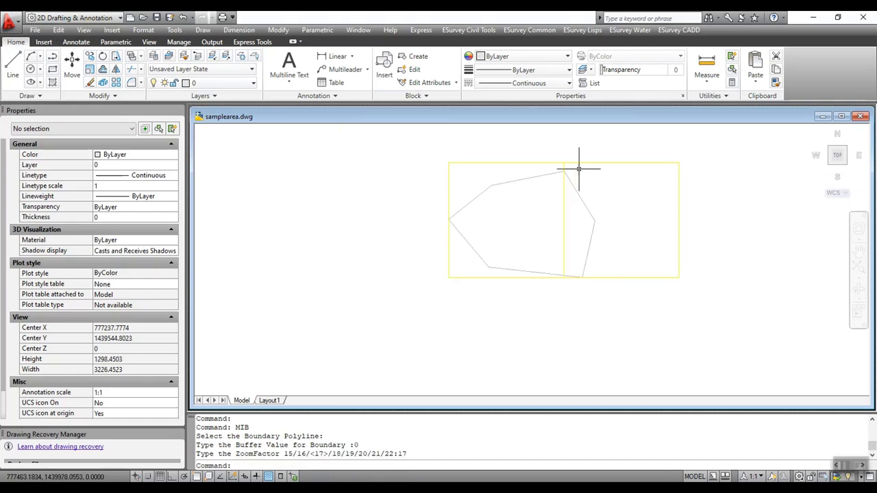
pyautogui.hotkey('ctrl', 'z')
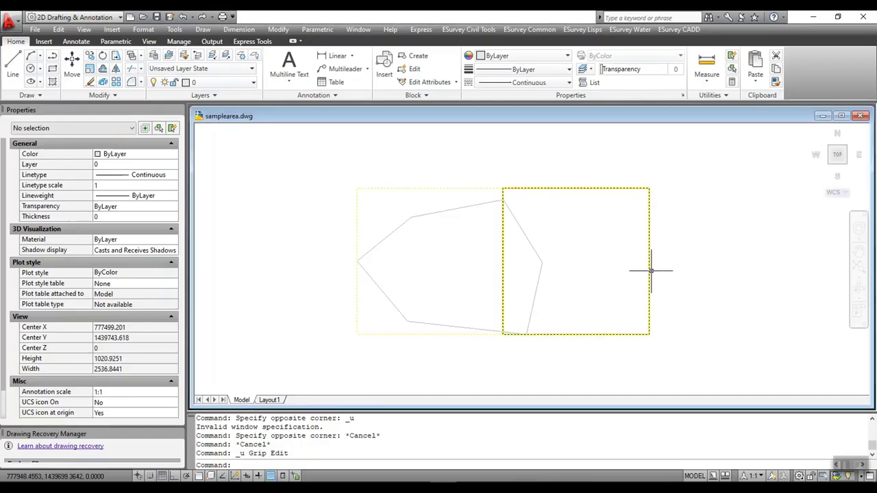
pyautogui.click(649, 270)
# Step: Delete the right-hand tile box and draw a rectangle from the boundary's top vertex to lower right
pyautogui.press('Delete')
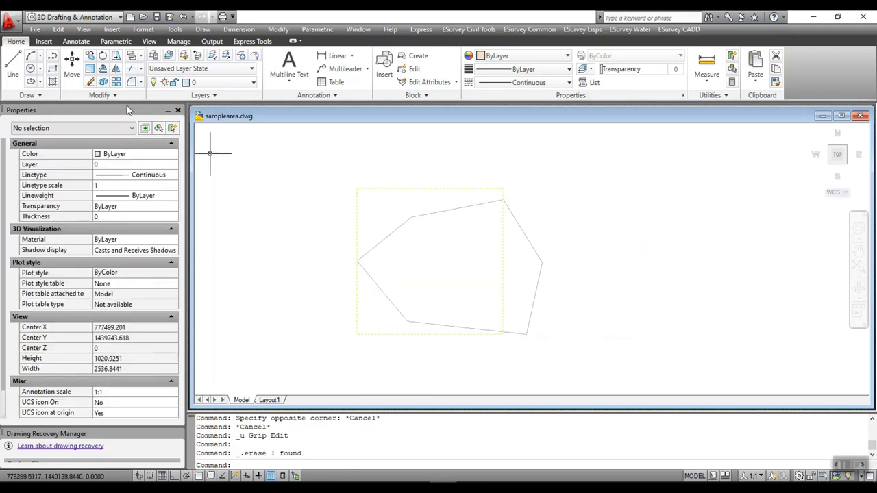
pyautogui.click(52, 69)
pyautogui.click(502, 193)
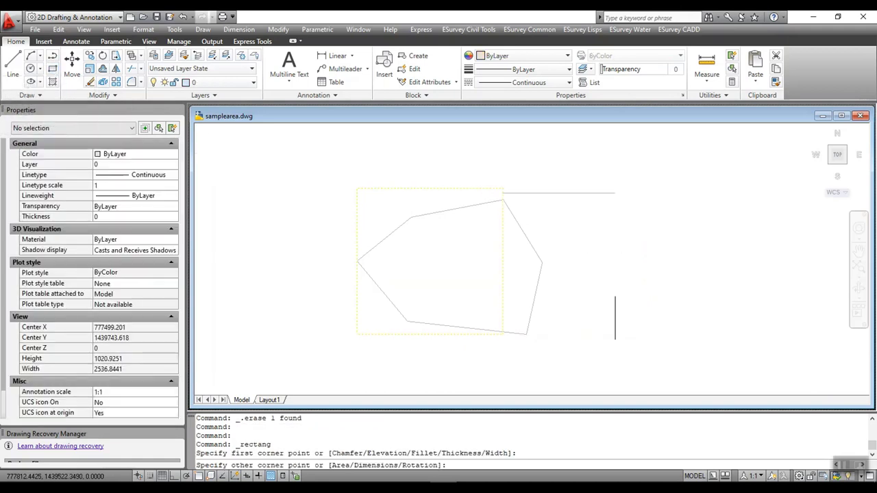
pyautogui.click(617, 335)
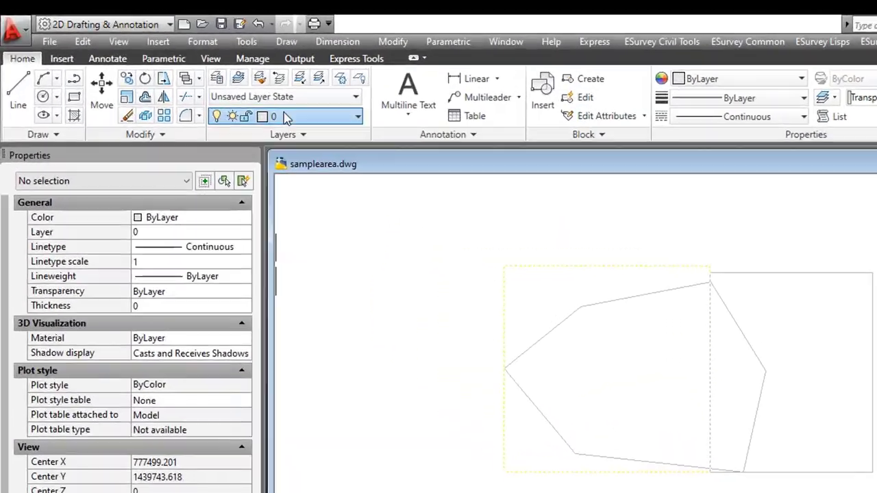
# Step: Make Image_Box the current layer and select the new rectangle
pyautogui.click(286, 117)
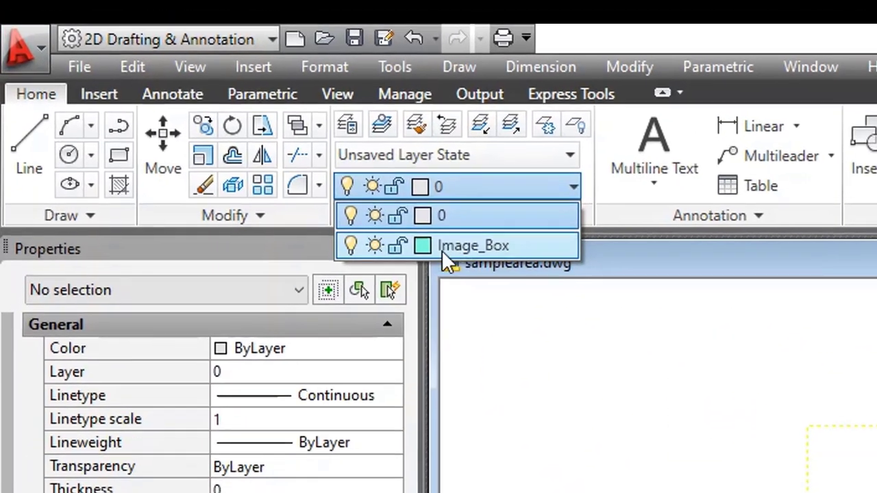
pyautogui.click(277, 154)
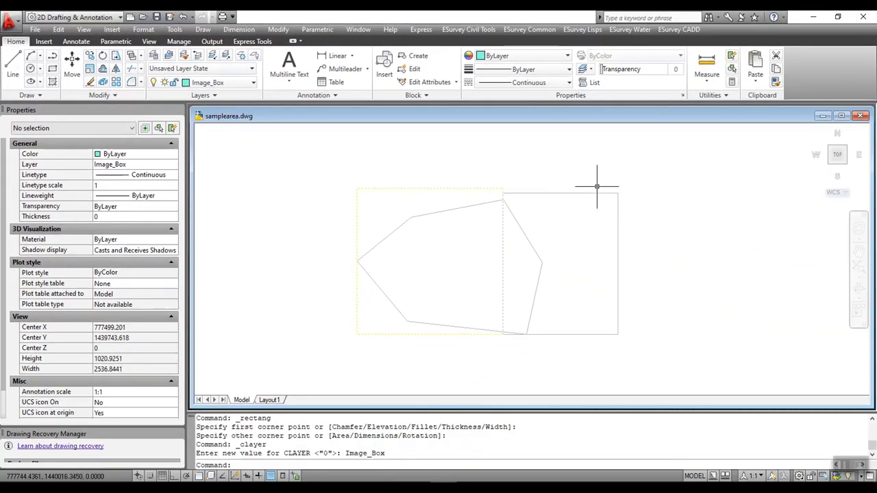
pyautogui.click(593, 192)
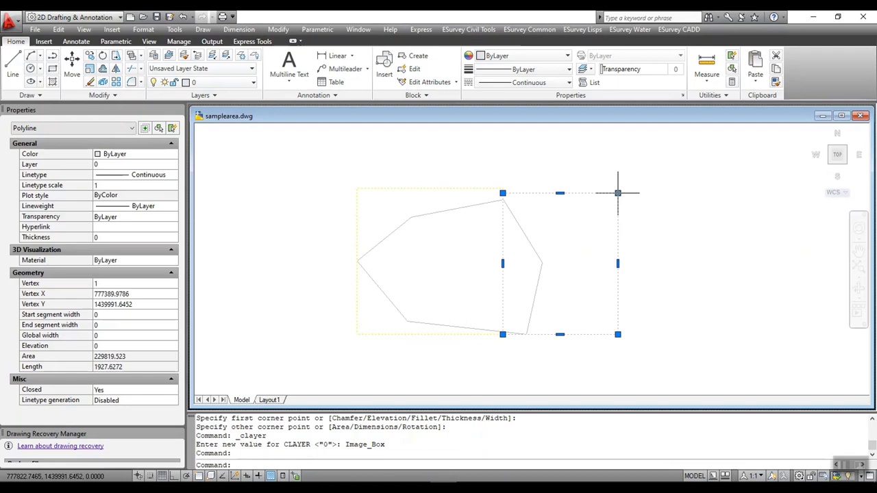
pyautogui.click(617, 192)
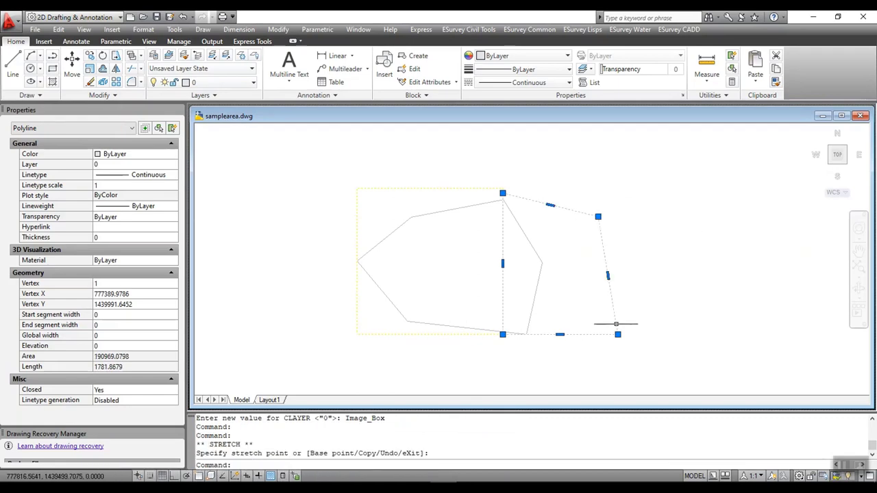
pyautogui.press('Escape')
pyautogui.press('Escape')
# Step: Stretch the yellow Image_Box rectangle's top edge down level with the boundary's top corner
pyautogui.click(431, 190)
pyautogui.click(429, 188)
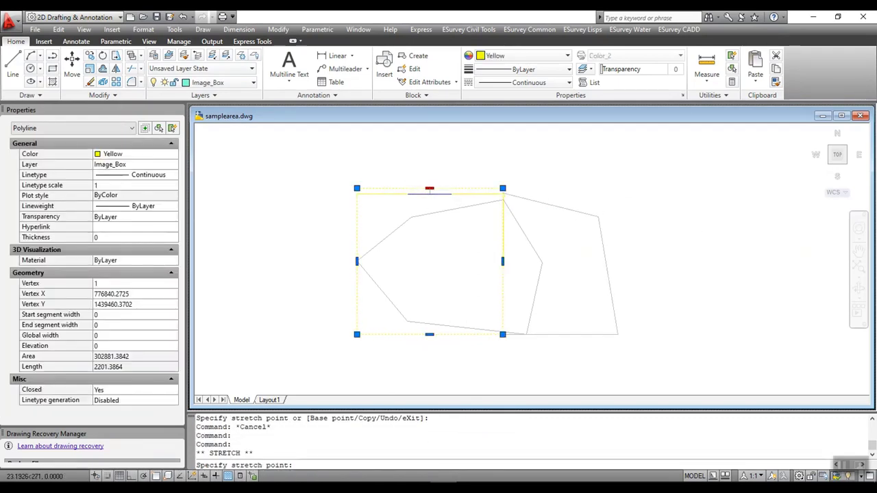
pyautogui.click(429, 194)
pyautogui.moveTo(430, 197)
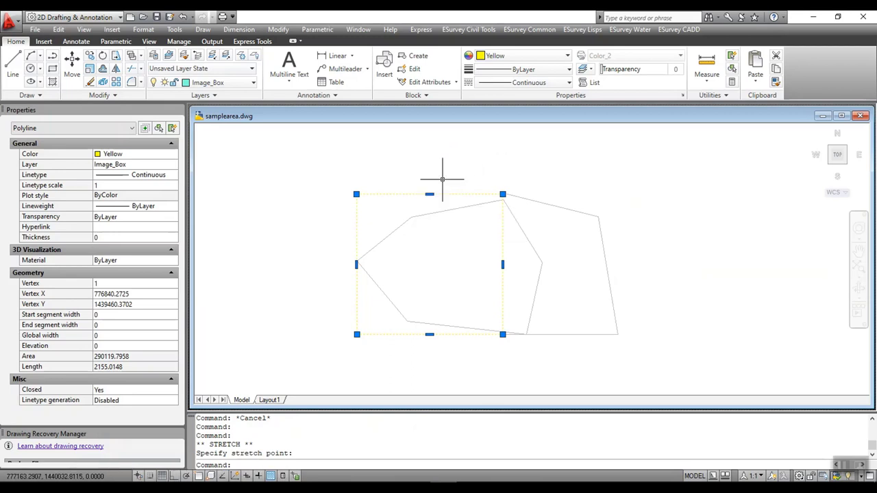
pyautogui.press('Escape')
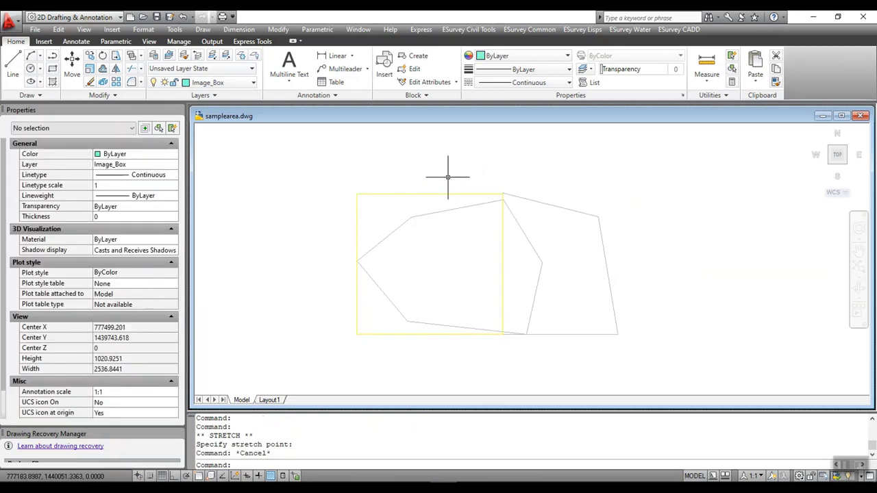
pyautogui.write('GEI')
pyautogui.press('Return')
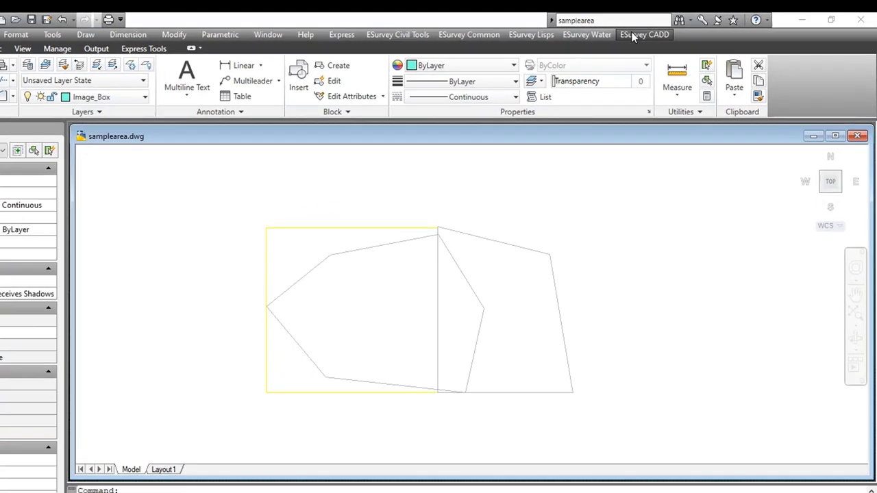
# Step: Launch Extract Image from Google Earth and submit the esurveycad.com account e-mail and password
pyautogui.click(679, 29)
pyautogui.moveTo(507, 384)
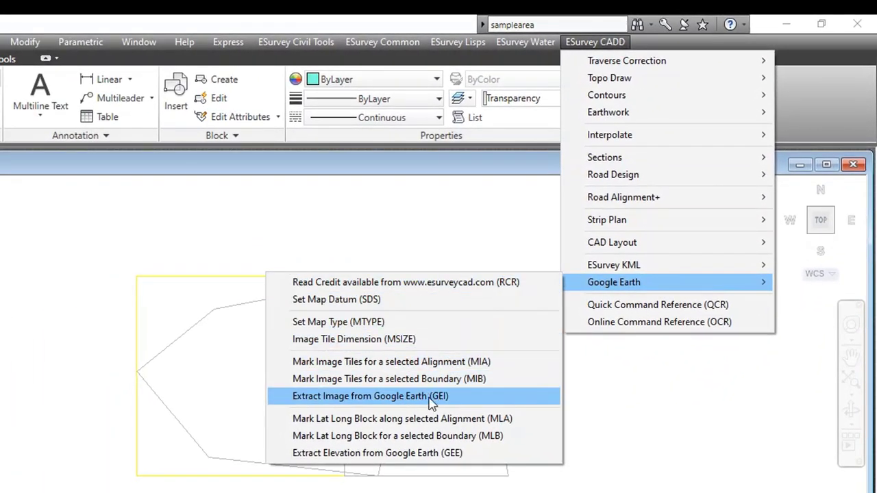
pyautogui.click(430, 397)
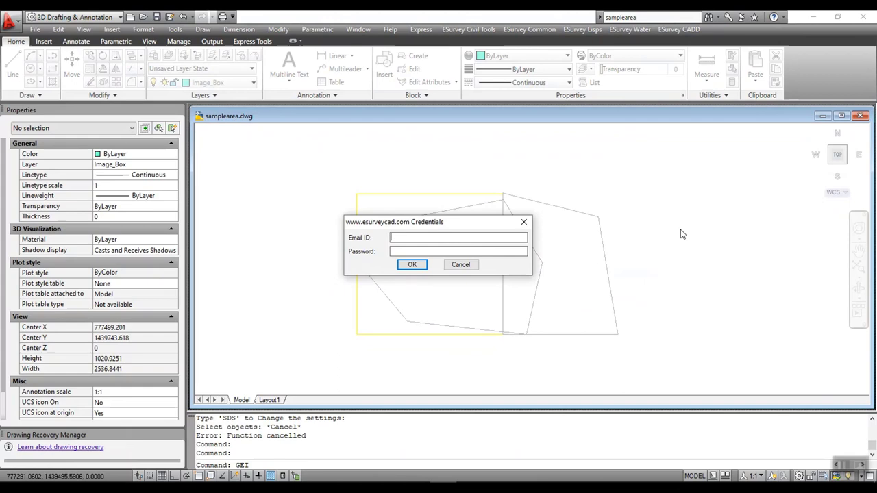
pyautogui.write('sample@gmil.com')
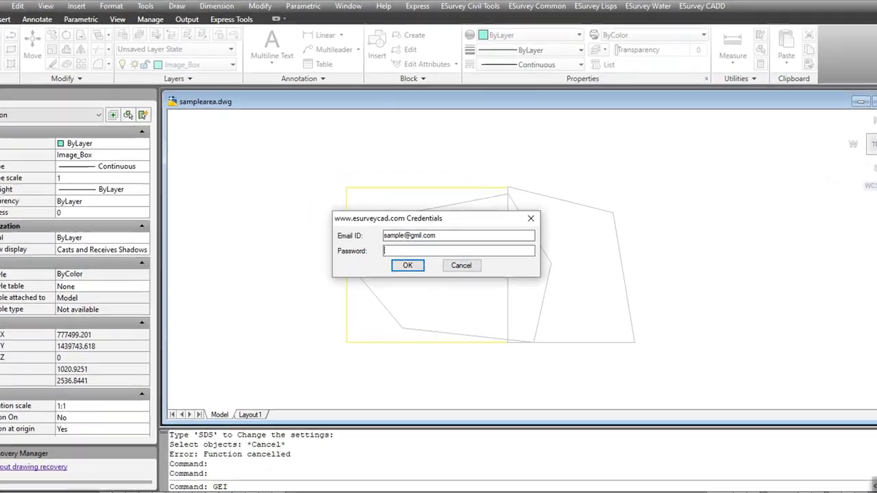
pyautogui.press('Tab')
pyautogui.write('??')
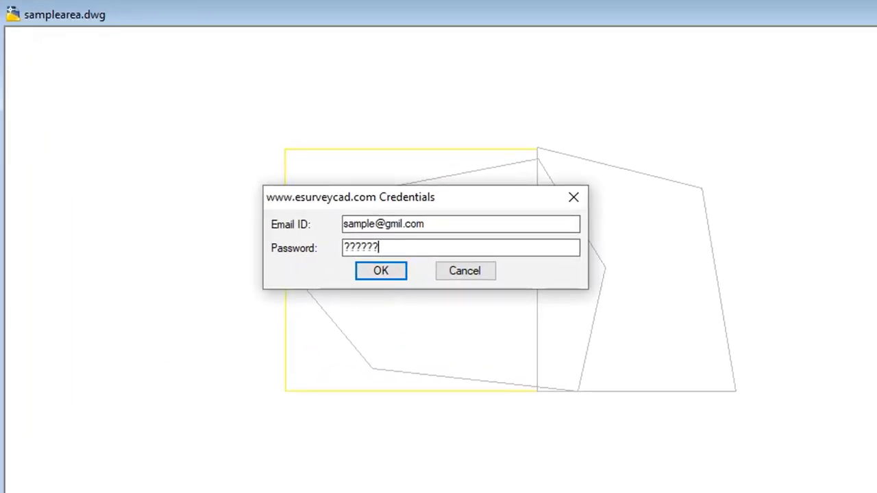
pyautogui.click(403, 273)
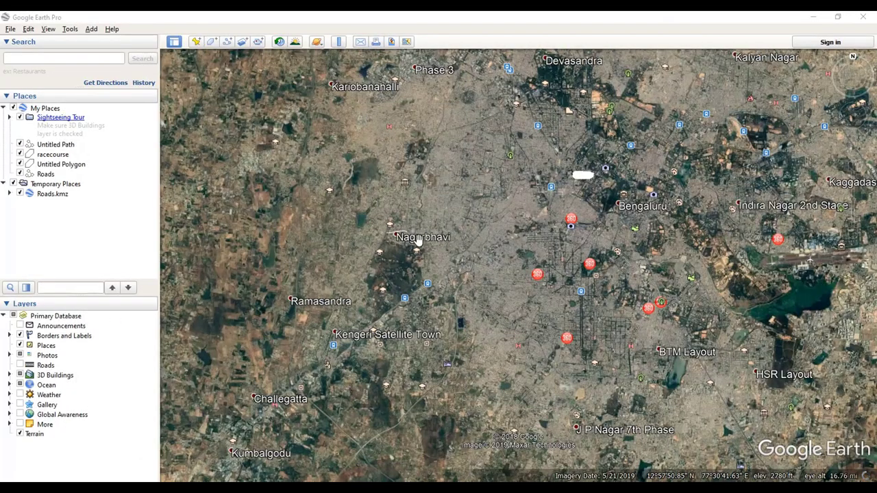
# Step: Zoom out in Google Earth Pro until the whole Bengaluru region is visible
pyautogui.scroll(-5, 470, 240)
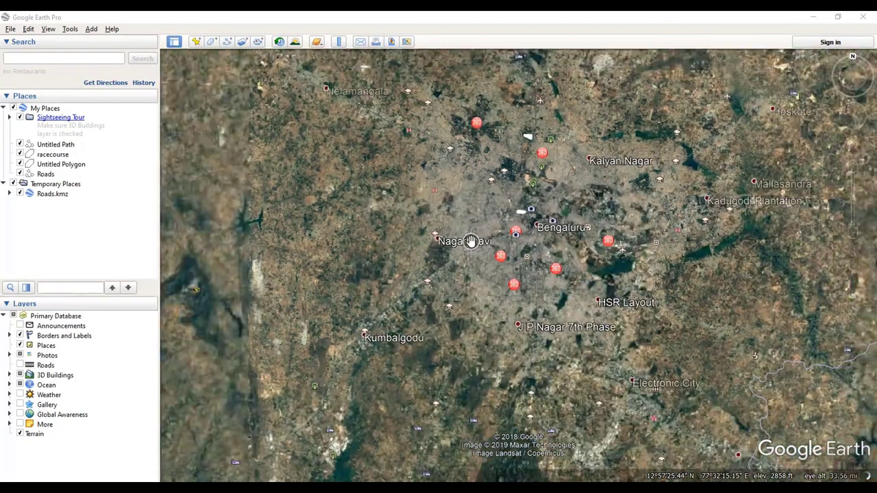
pyautogui.scroll(-1, 470, 241)
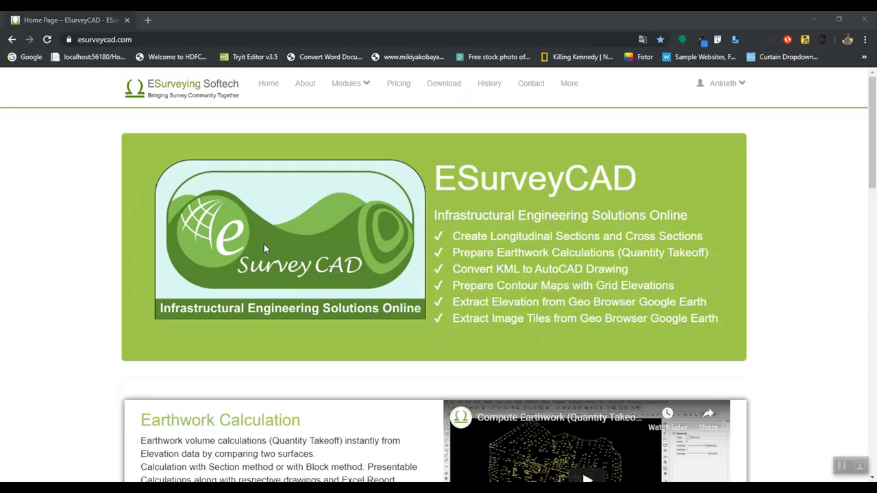
# Step: Go to the KML to CAD module page from the esurveycad.com Modules menu
pyautogui.click(347, 82)
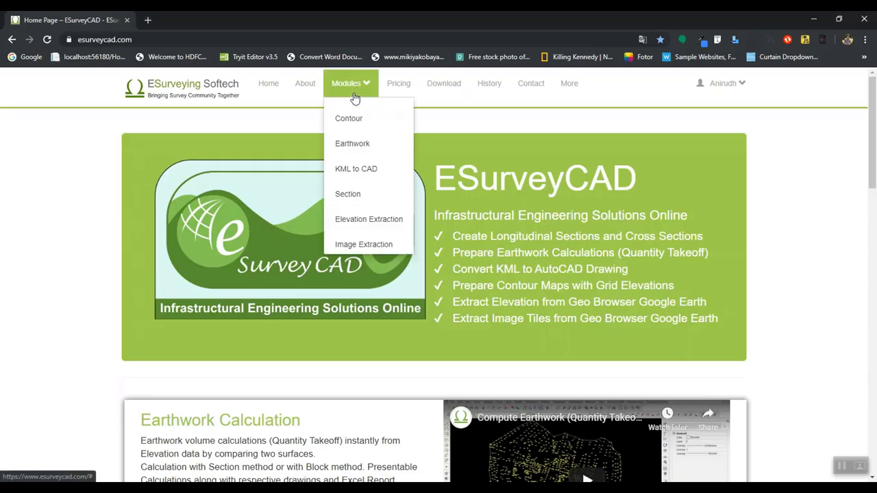
pyautogui.click(354, 171)
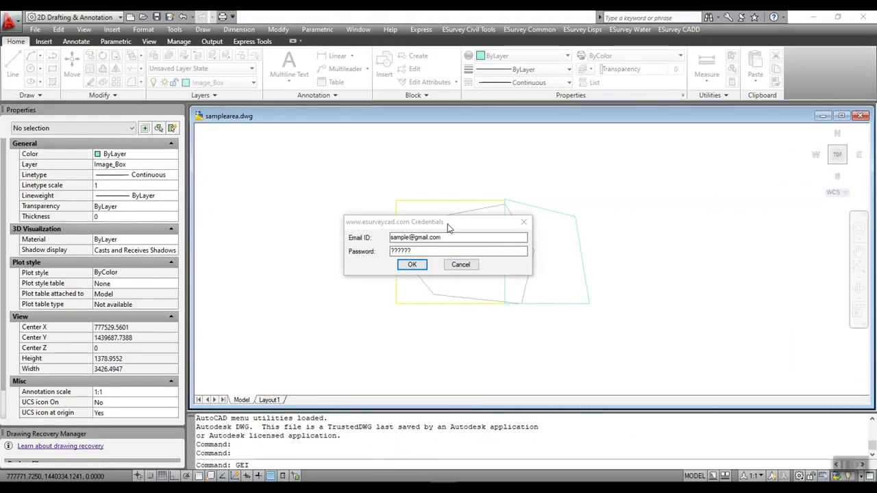
# Step: Sign in, rerun GEI on both image boxes at zoom factor 17, and download 2 images
pyautogui.click(425, 265)
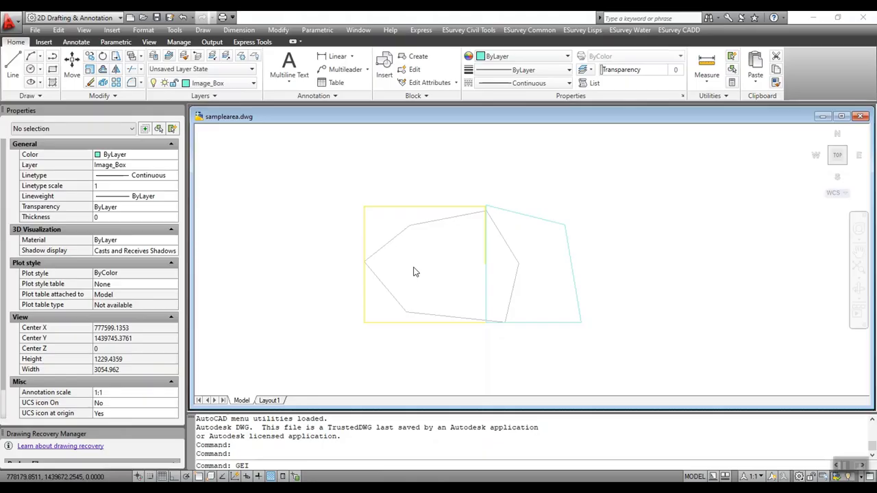
pyautogui.press('Return')
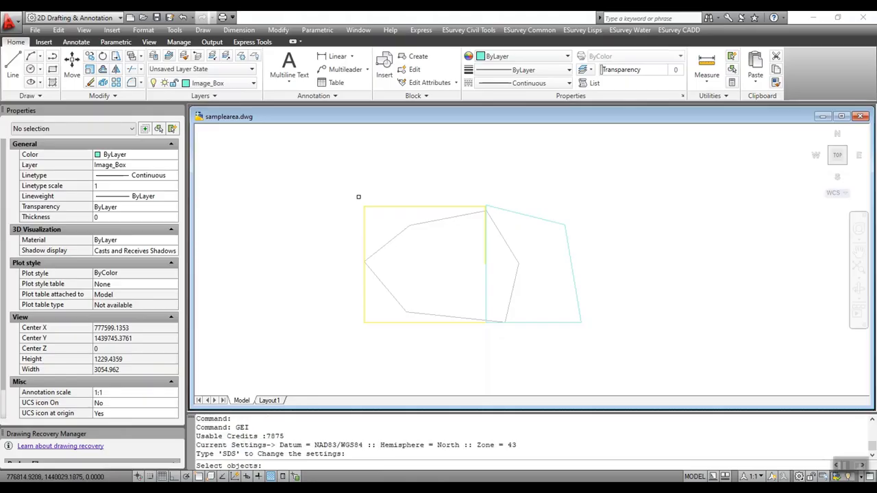
pyautogui.click(349, 189)
pyautogui.click(605, 359)
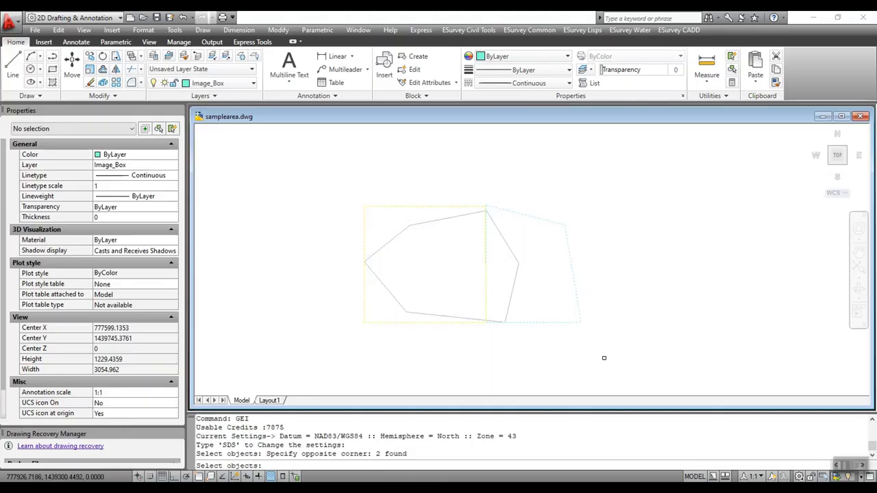
pyautogui.press('Return')
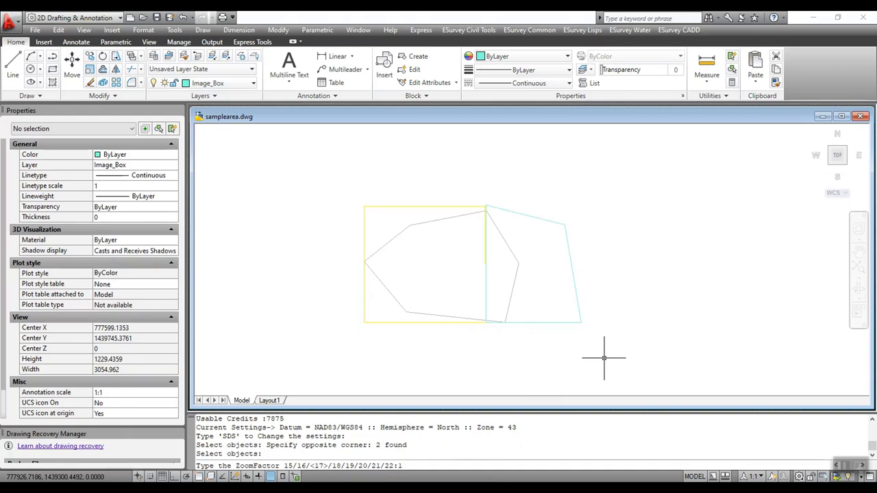
pyautogui.write('17')
pyautogui.press('Return')
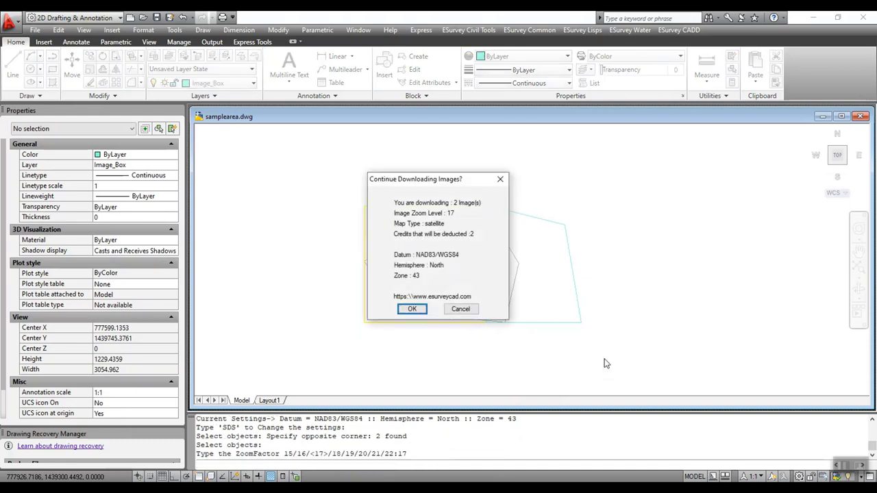
pyautogui.press('Return')
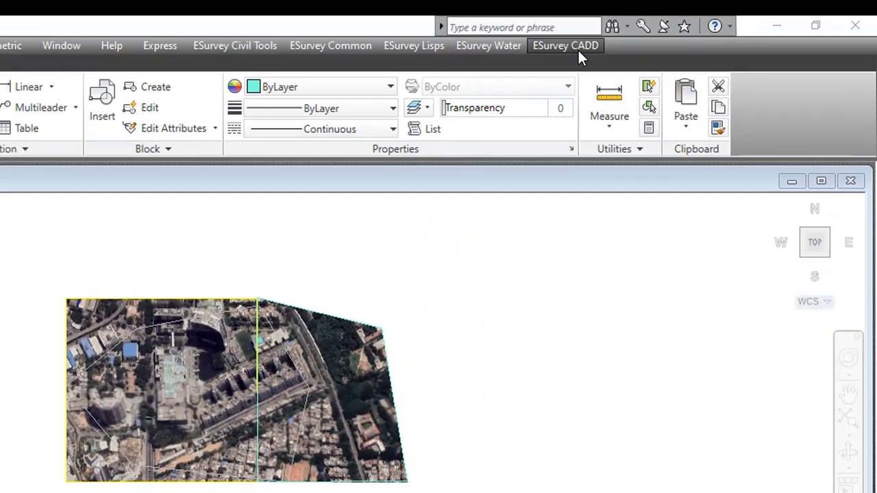
pyautogui.click(692, 32)
pyautogui.moveTo(589, 311)
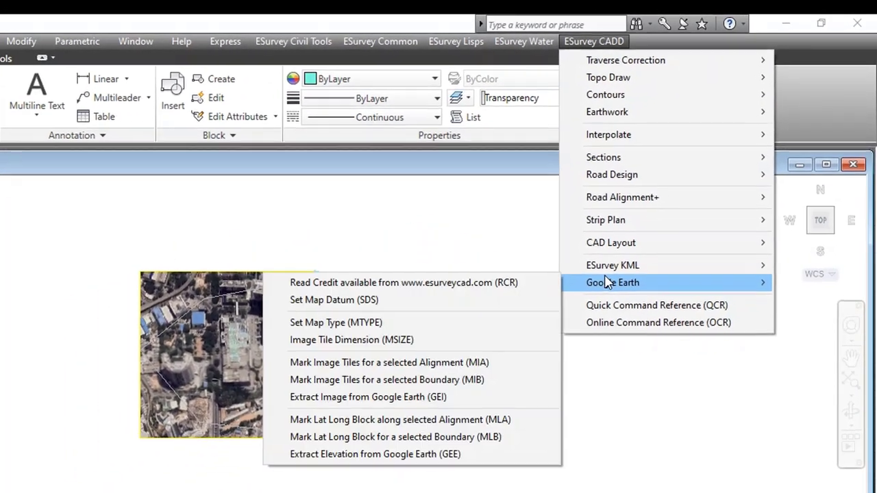